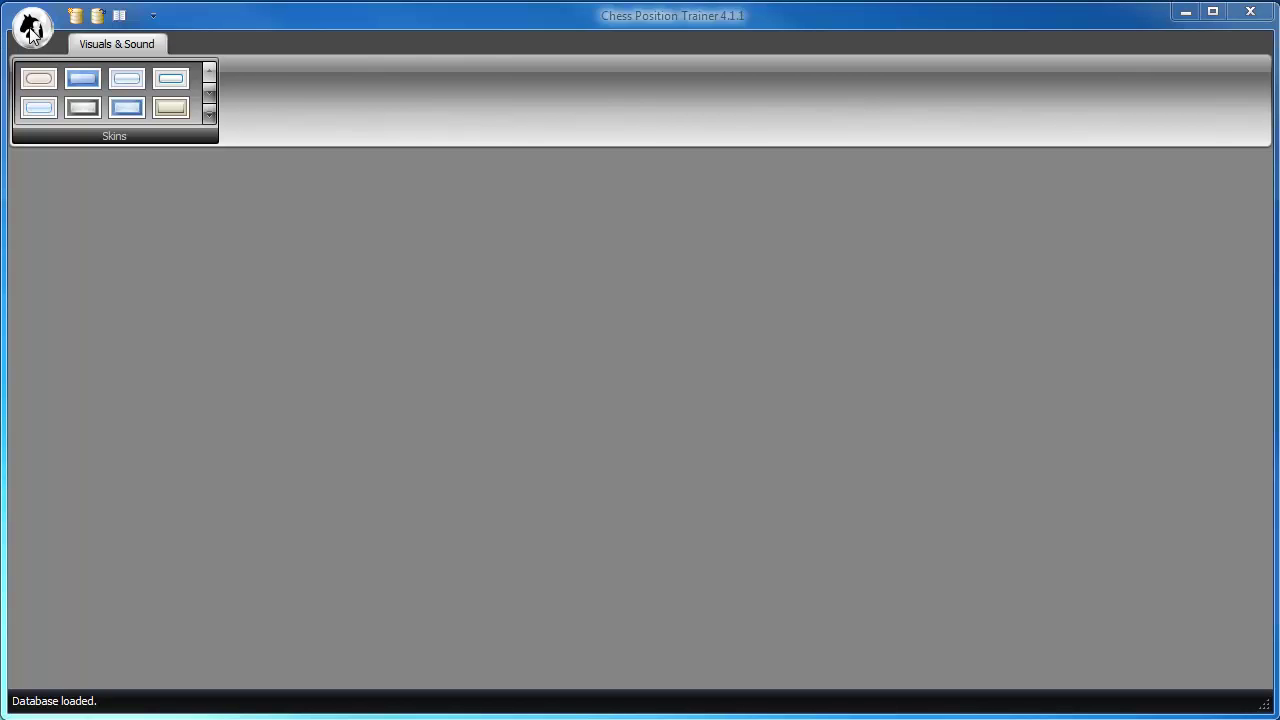
Create a new database file named MyRepertoire in the Tutorials folder.
{"action": "left_click", "coordinate": [32, 28]}
{"action": "left_click", "coordinate": [69, 66]}
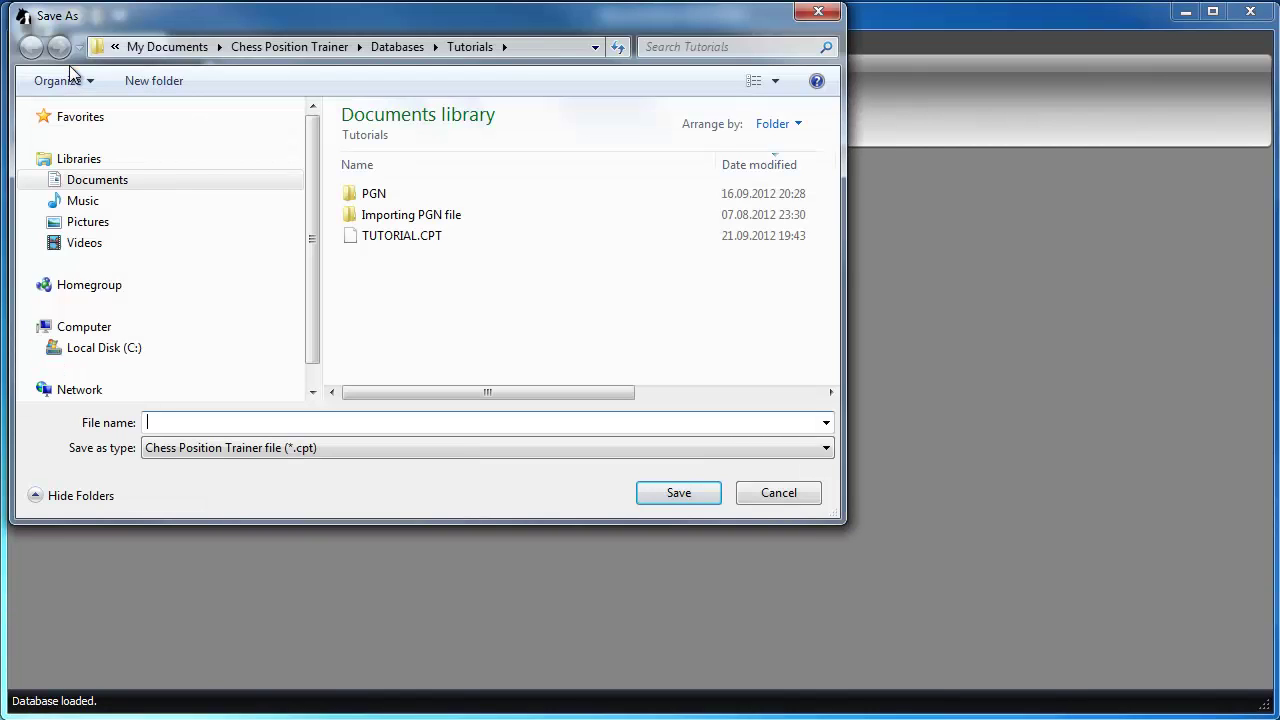
{"action": "type", "text": "MyRepertoire"}
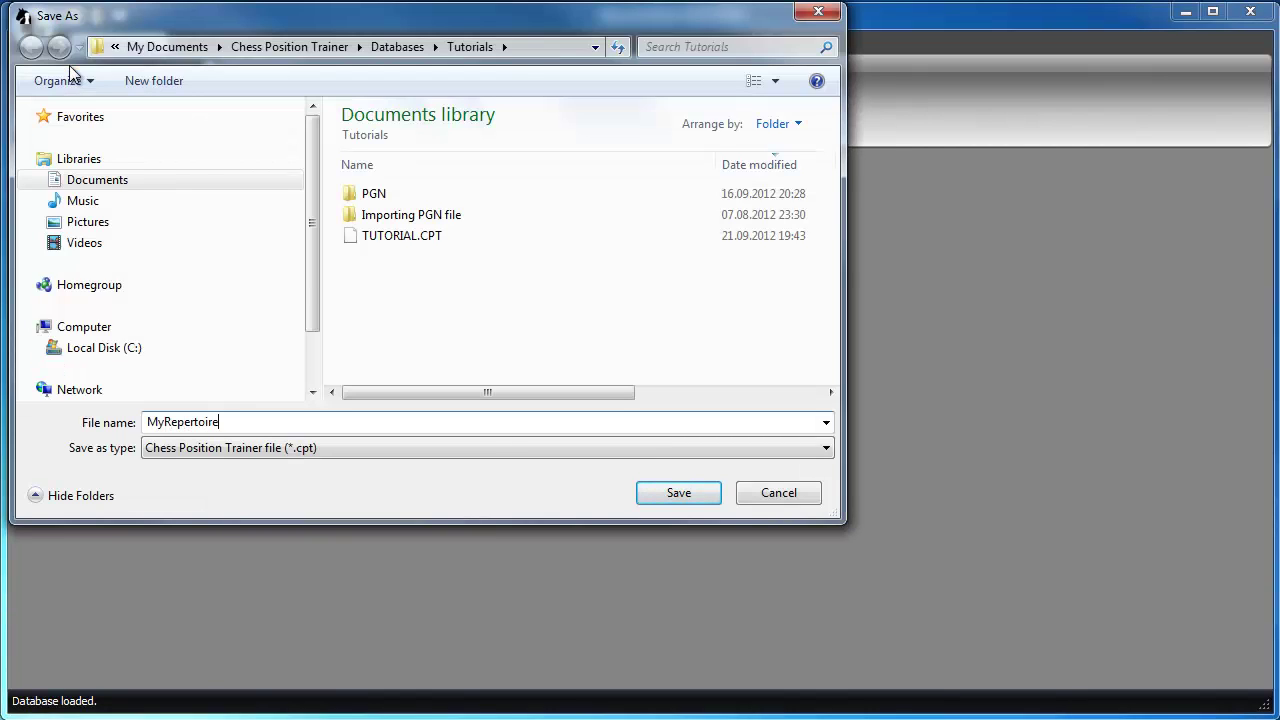
{"action": "key", "text": "Return"}
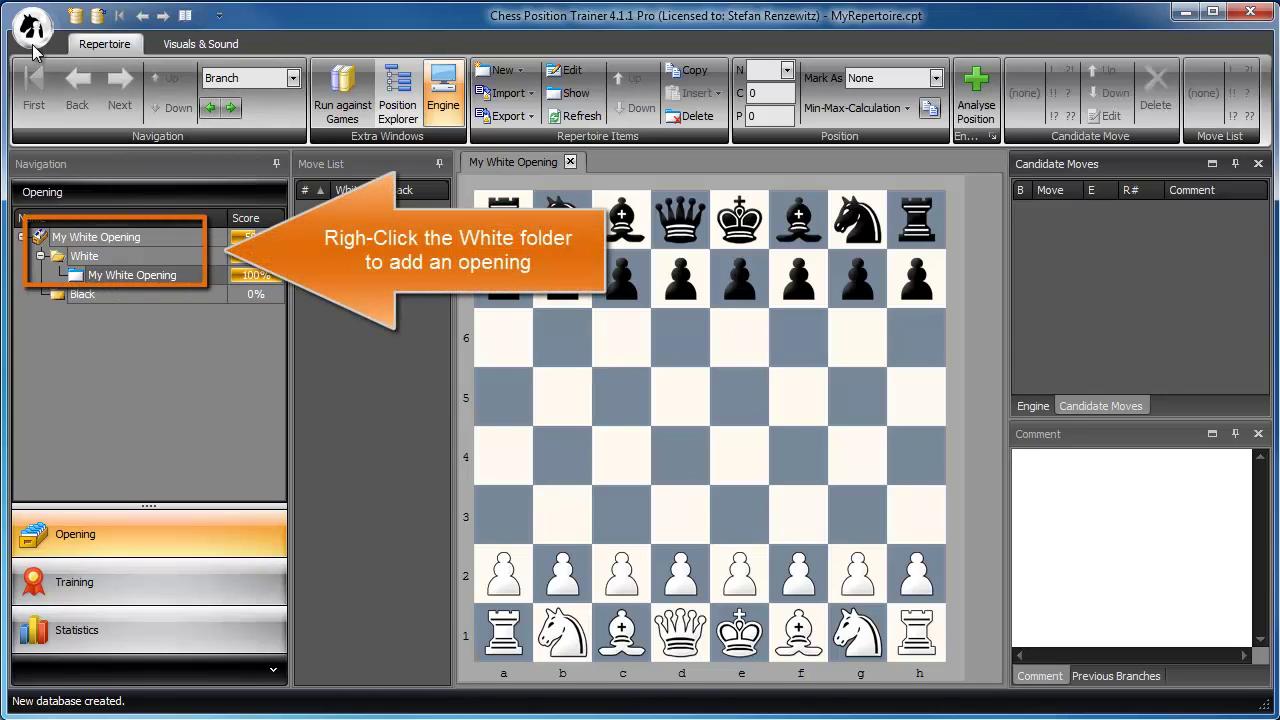
Add a new opening named "Sicilian Grand Prix" to the White folder.
{"action": "right_click", "coordinate": [99, 262]}
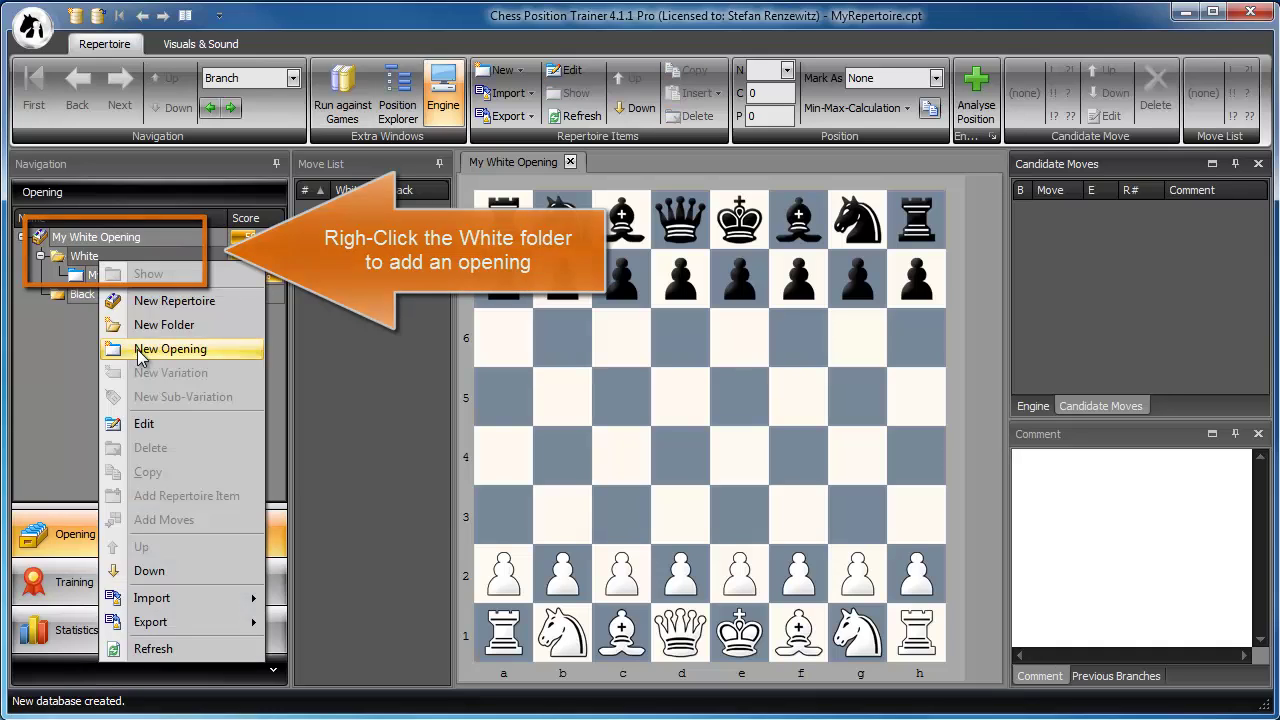
{"action": "left_click", "coordinate": [138, 349]}
{"action": "type", "text": "Sicilian Gr"}
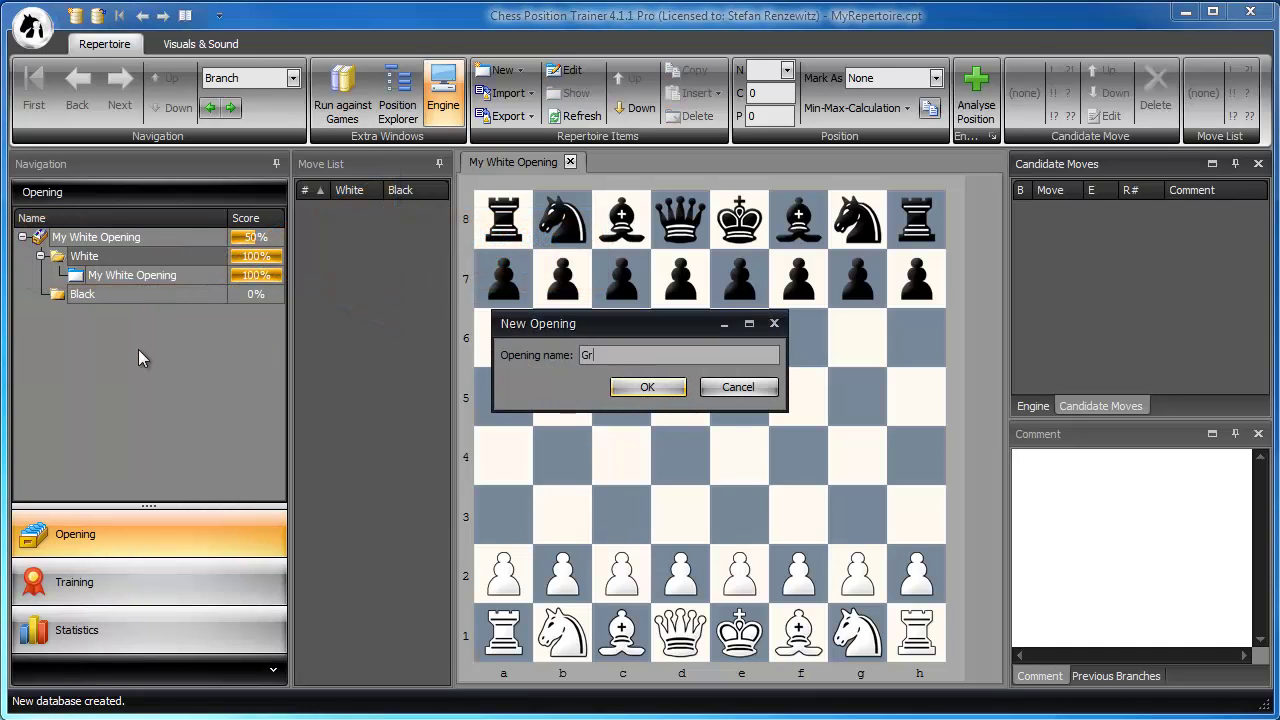
{"action": "type", "text": "and Prix"}
{"action": "key", "text": "Return"}
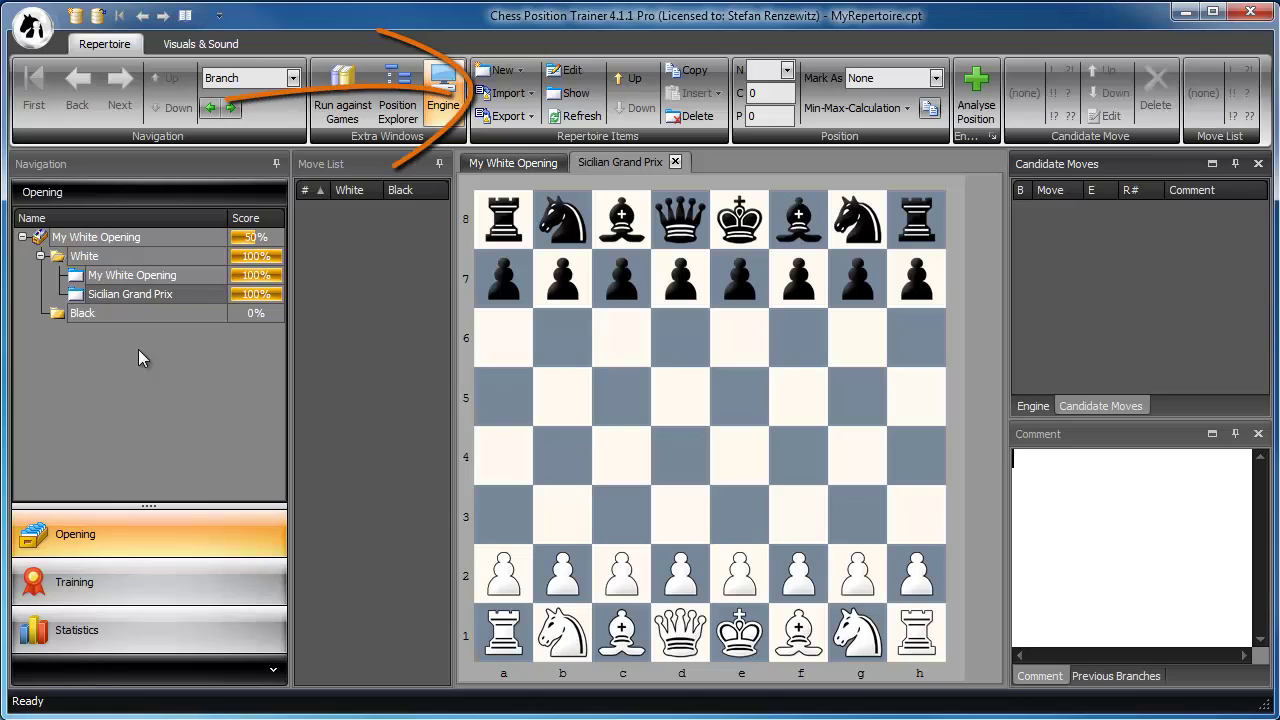
Import the Sicilian Grand Prix PGN file from the eBooks folder "Starting Out - Grand Prix attack" into the Sicilian Grand Prix opening.
{"action": "left_click", "coordinate": [531, 92]}
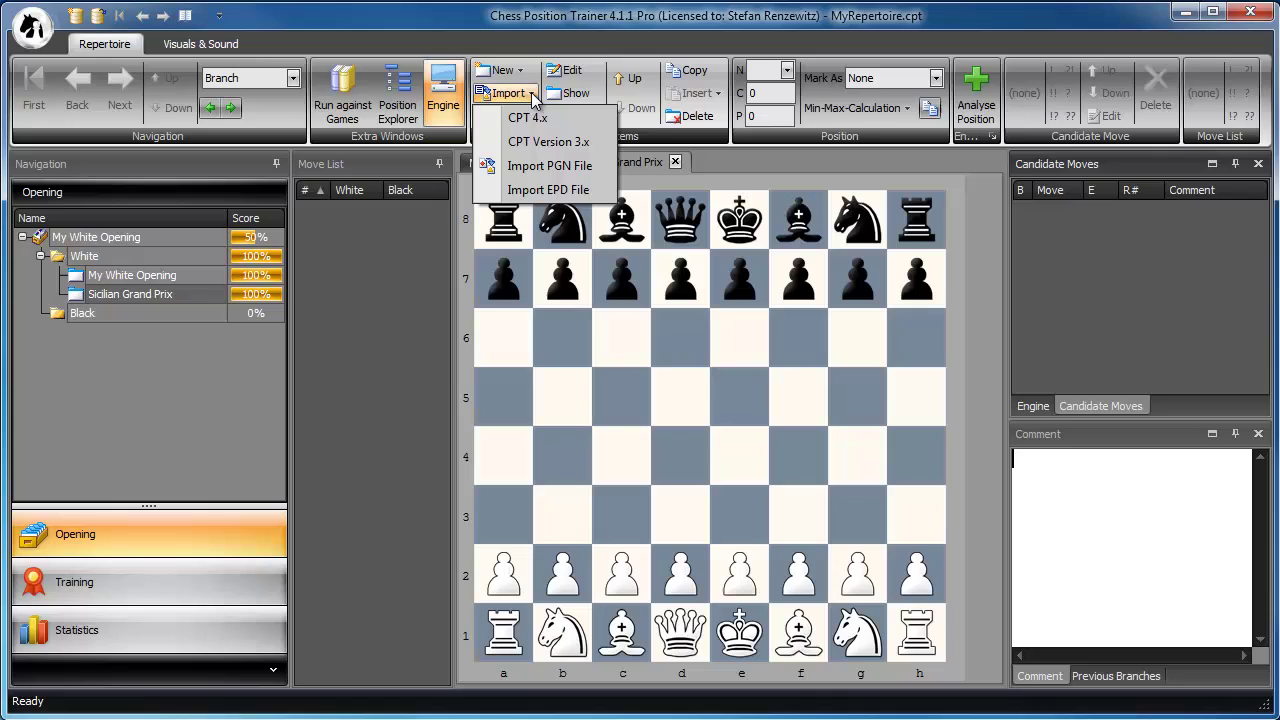
{"action": "right_click", "coordinate": [178, 294]}
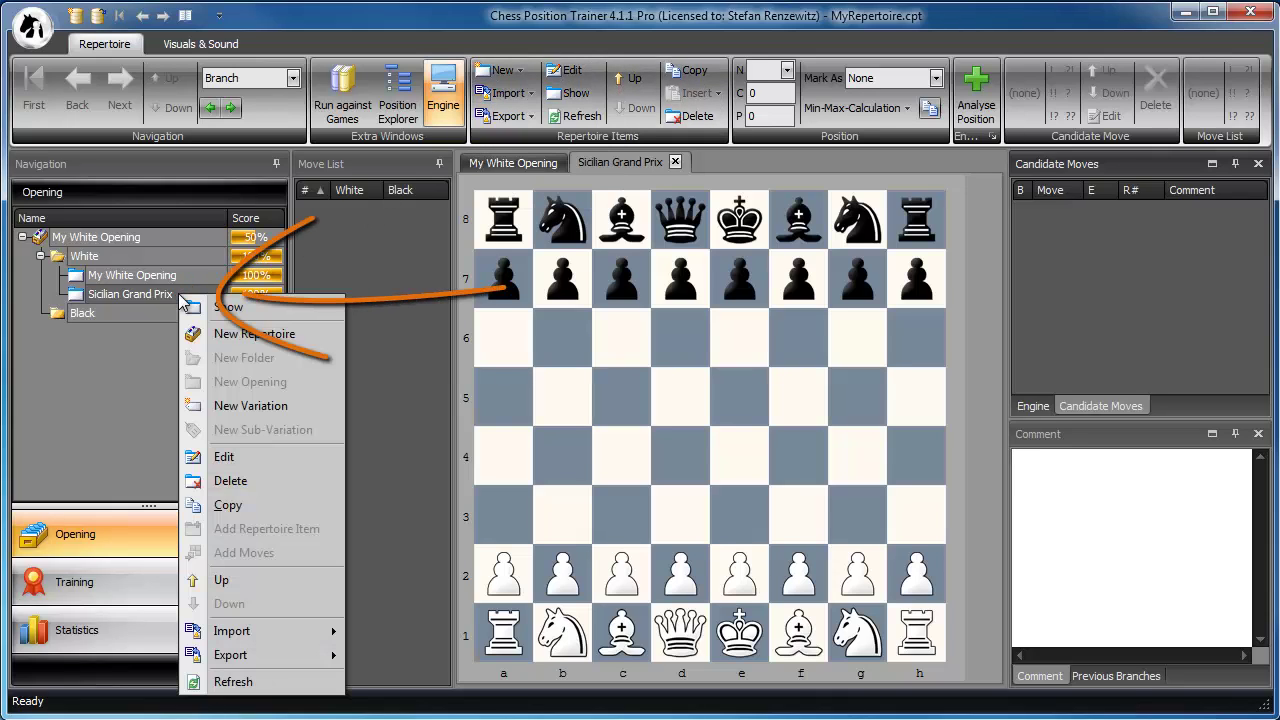
{"action": "mouse_move", "coordinate": [283, 630]}
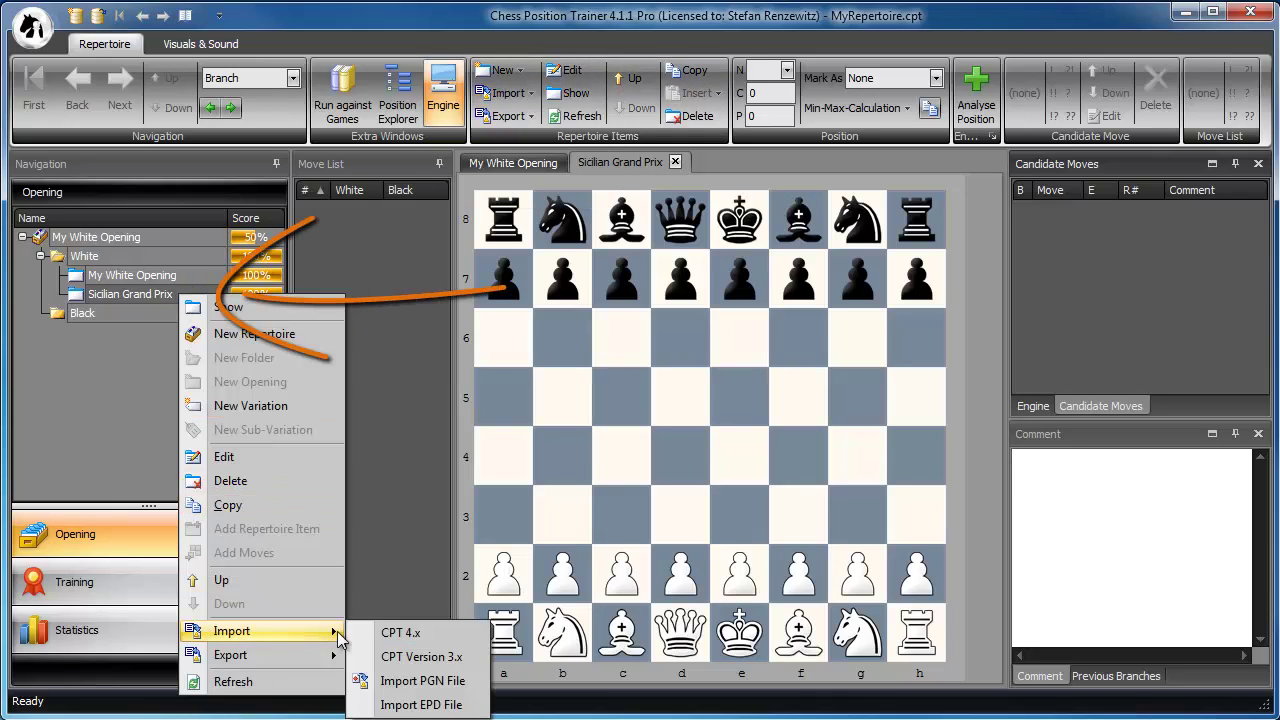
{"action": "left_click", "coordinate": [421, 681]}
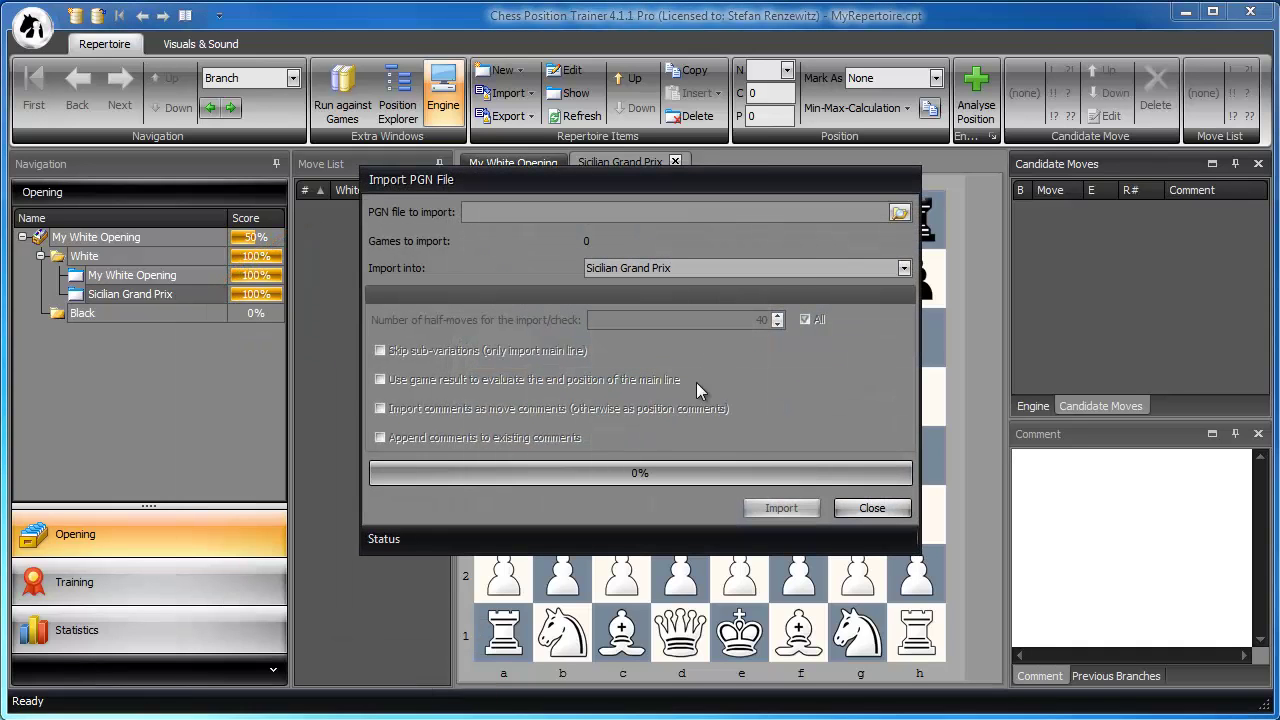
{"action": "left_click", "coordinate": [899, 213]}
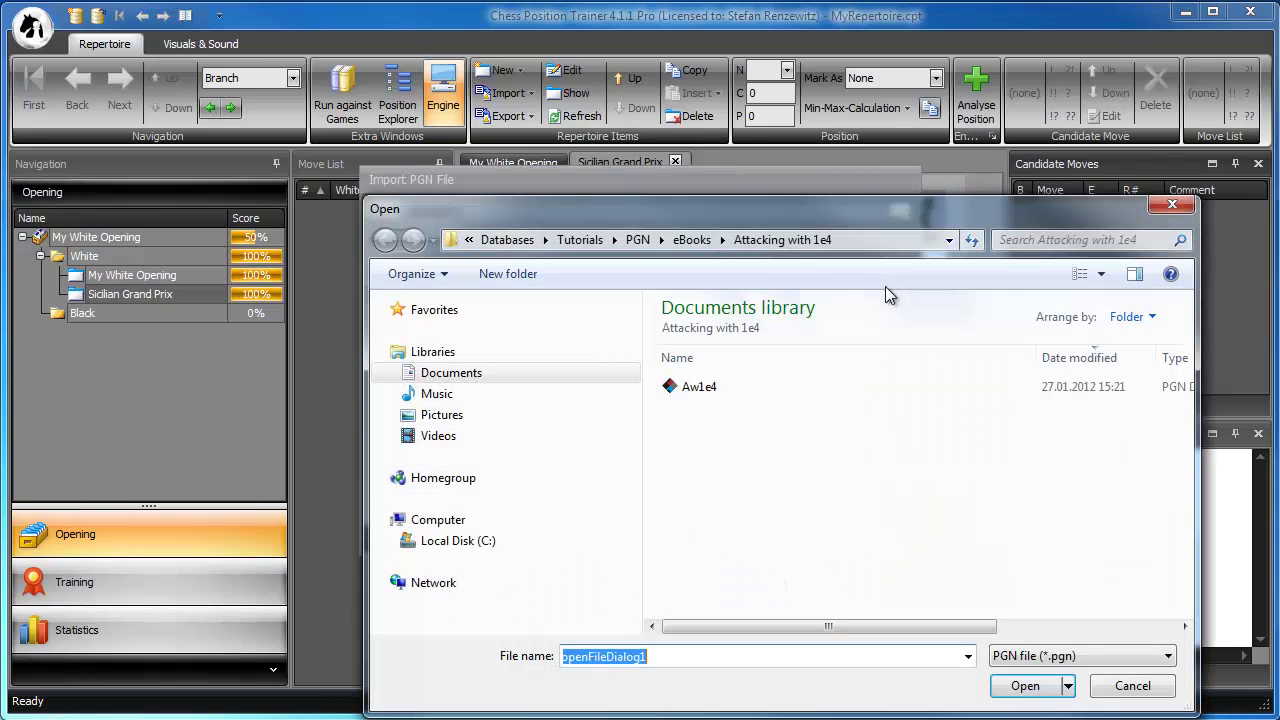
{"action": "left_click", "coordinate": [692, 240]}
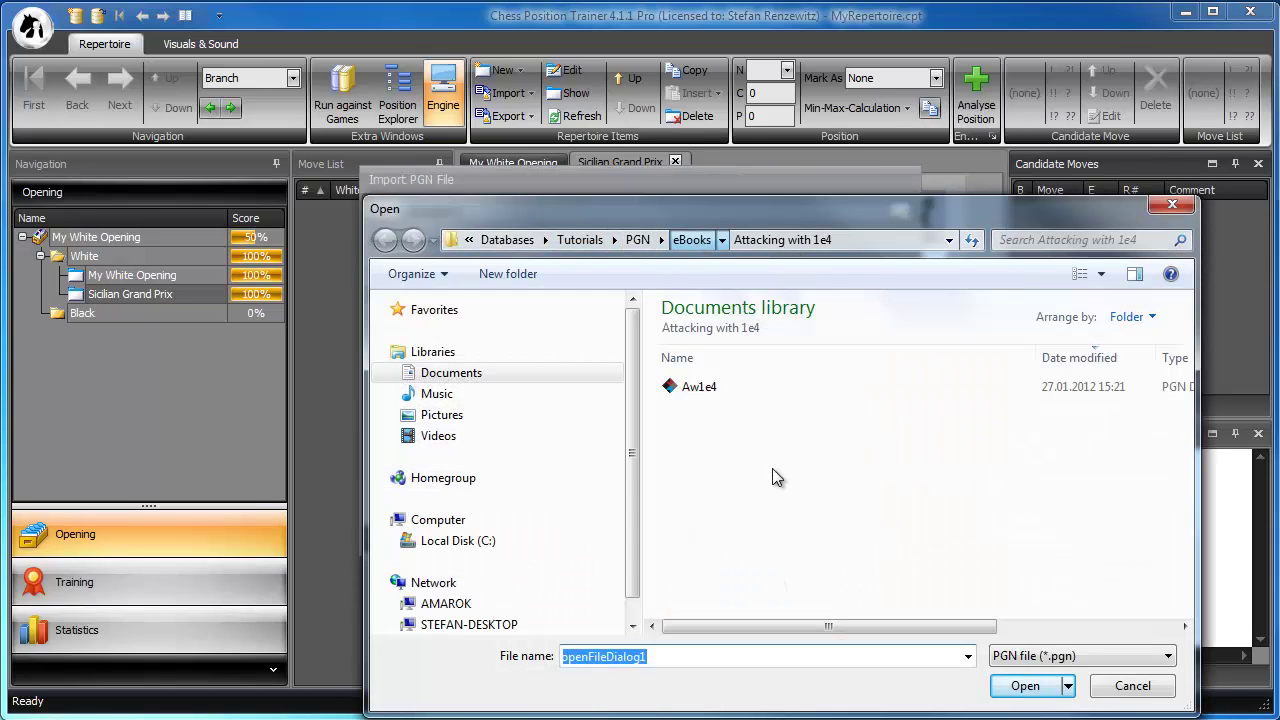
{"action": "double_click", "coordinate": [748, 534]}
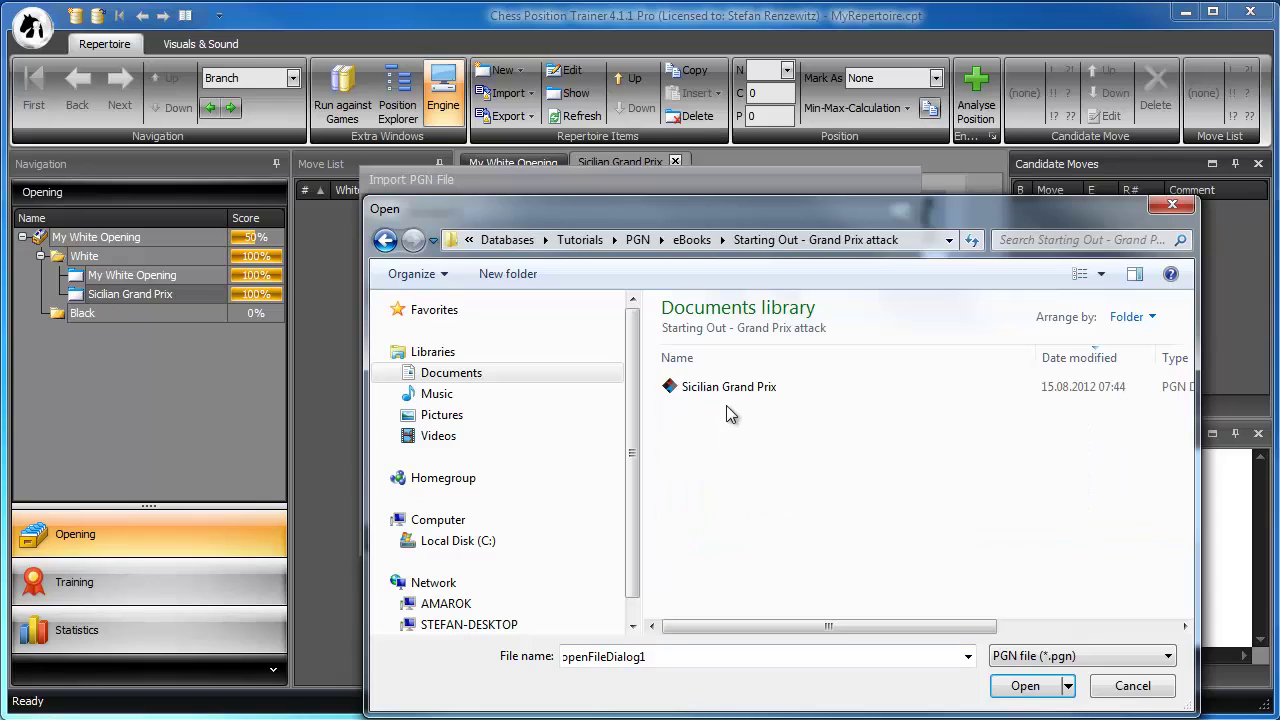
{"action": "double_click", "coordinate": [724, 390]}
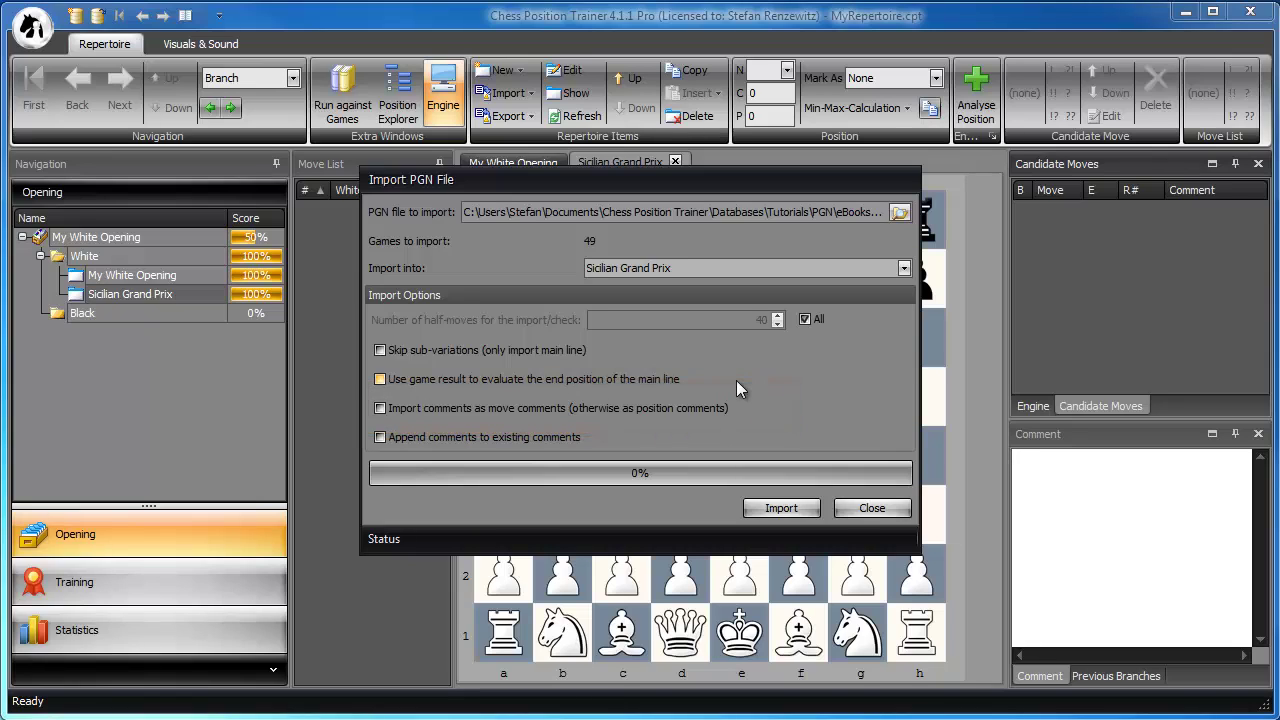
{"action": "left_click", "coordinate": [782, 508]}
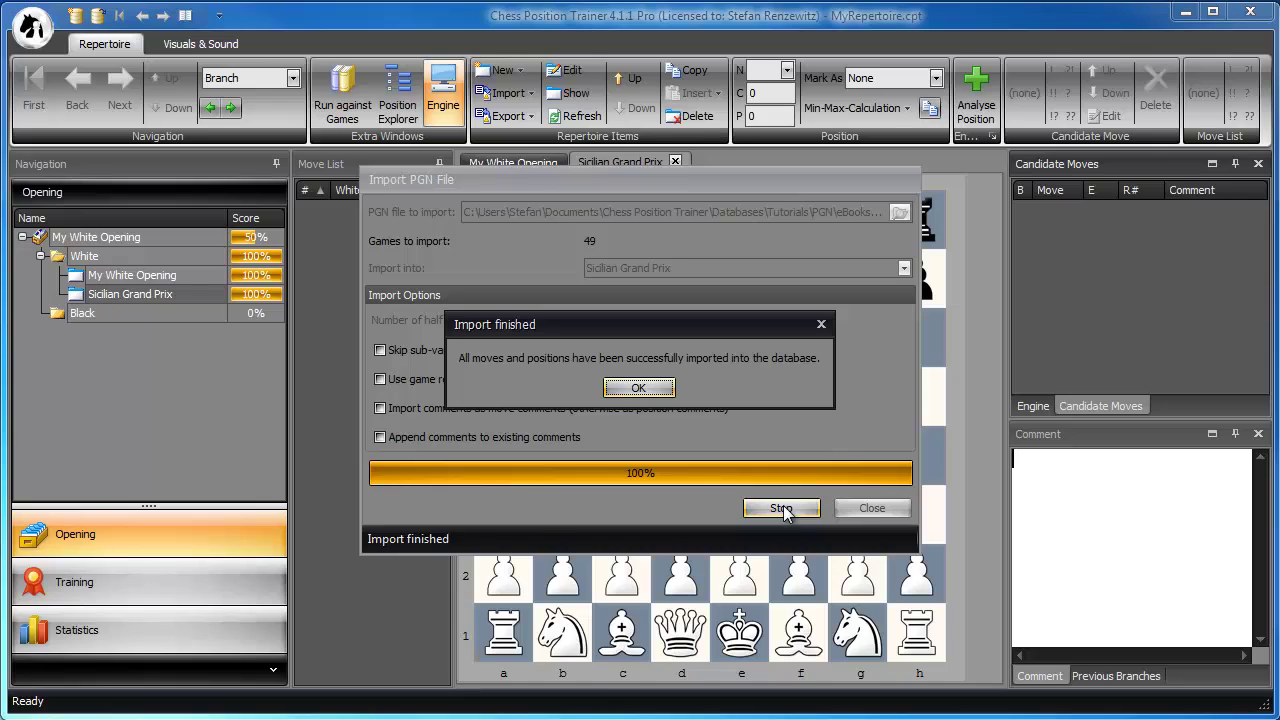
{"action": "left_click", "coordinate": [651, 387]}
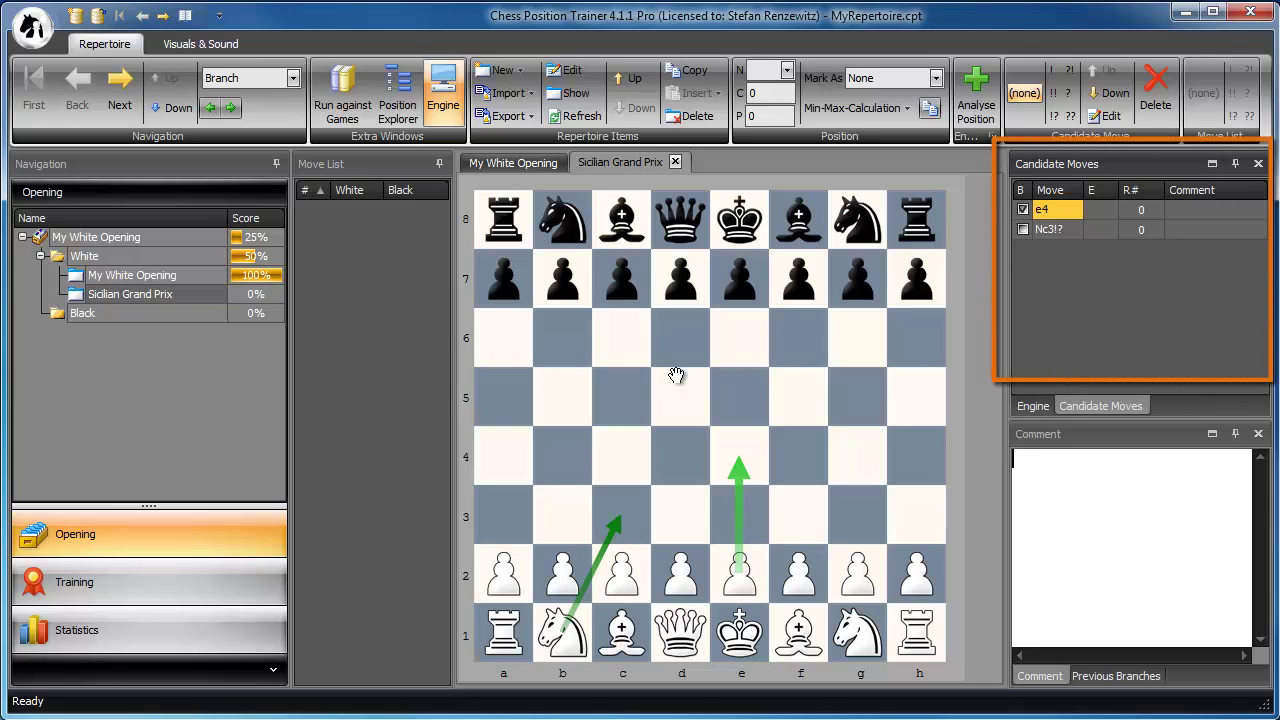
Play through the candidate moves e4, c5, f4 and d5 in the Sicilian Grand Prix opening.
{"action": "double_click", "coordinate": [1065, 207]}
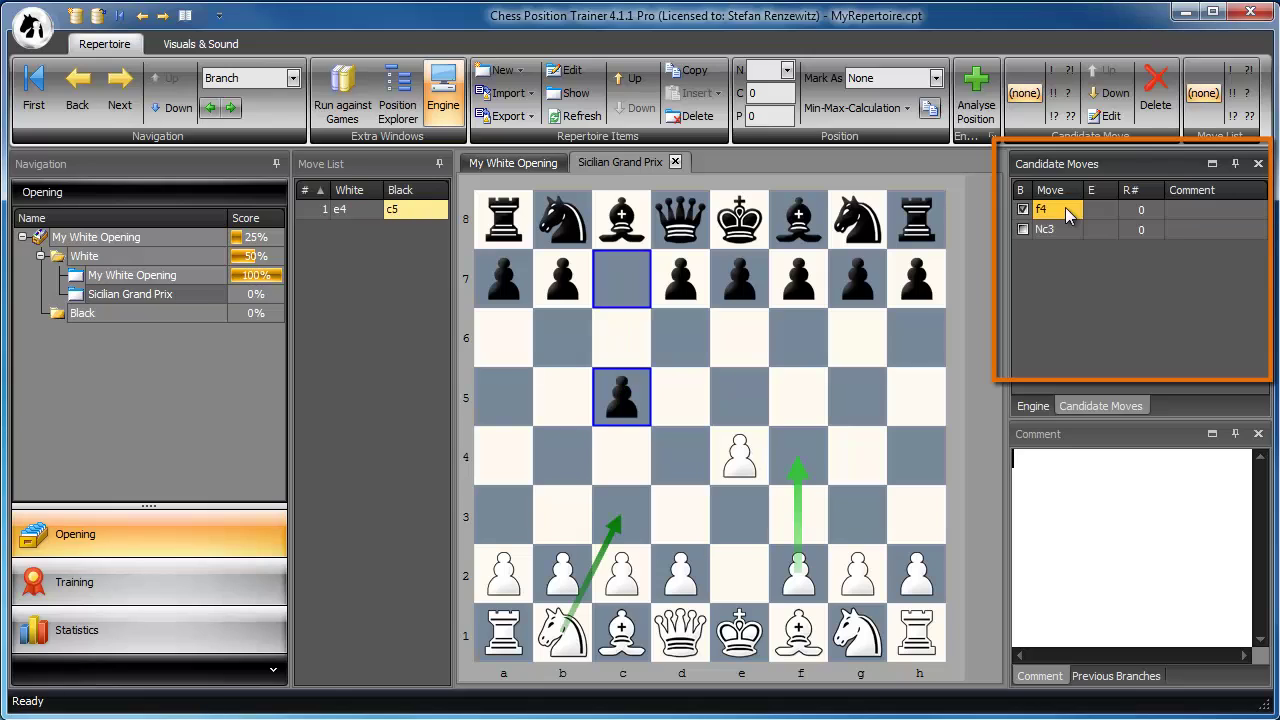
{"action": "double_click", "coordinate": [1065, 207]}
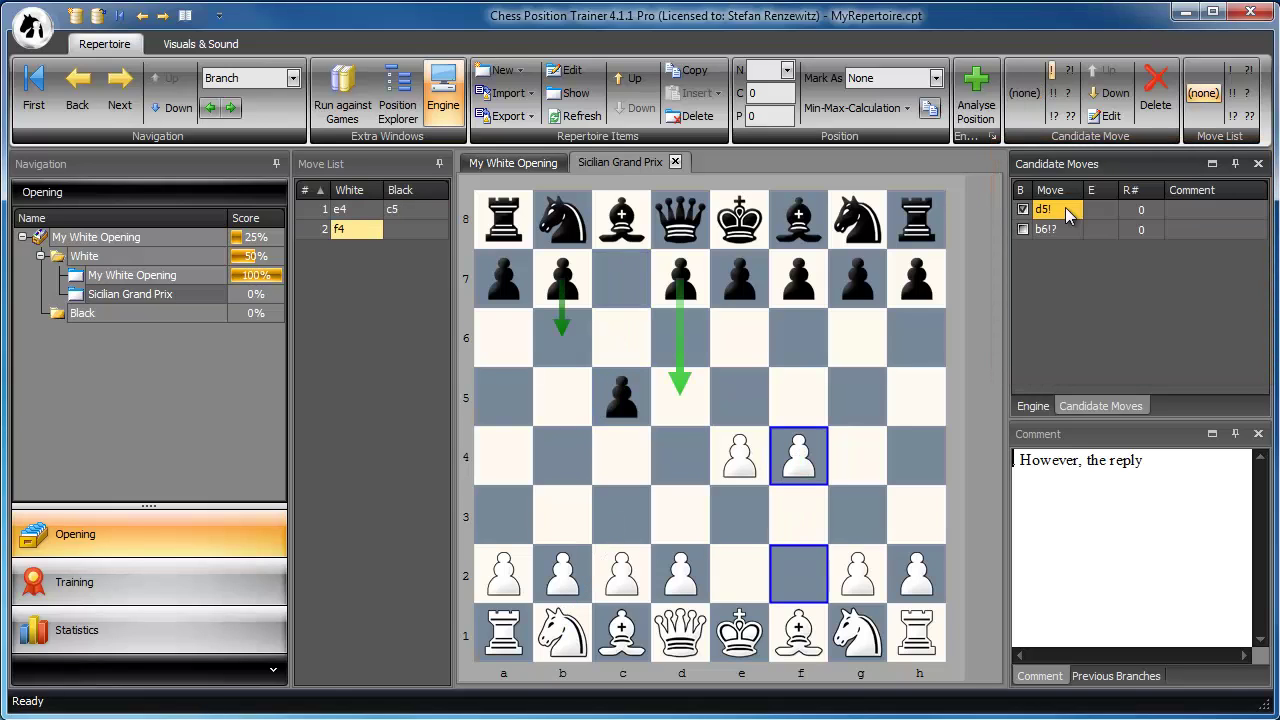
{"action": "double_click", "coordinate": [1065, 208]}
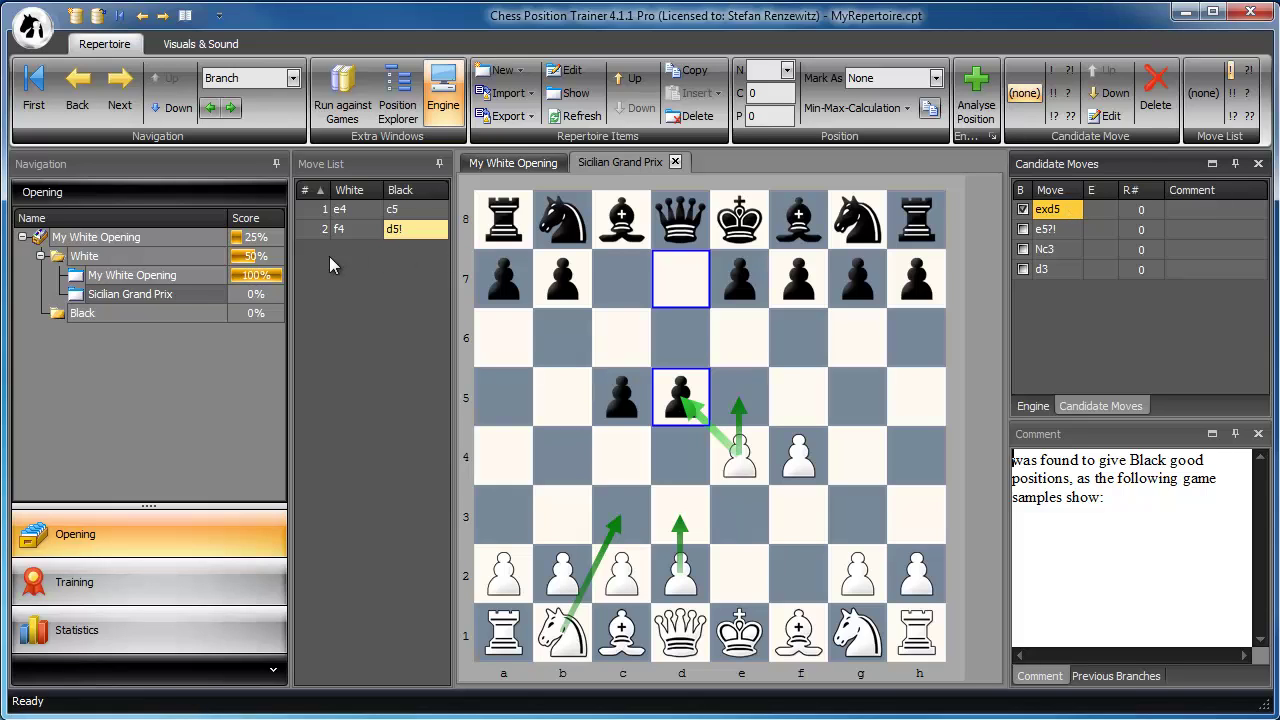
Add a new opening named "Modern Defense" to the White folder.
{"action": "right_click", "coordinate": [129, 252]}
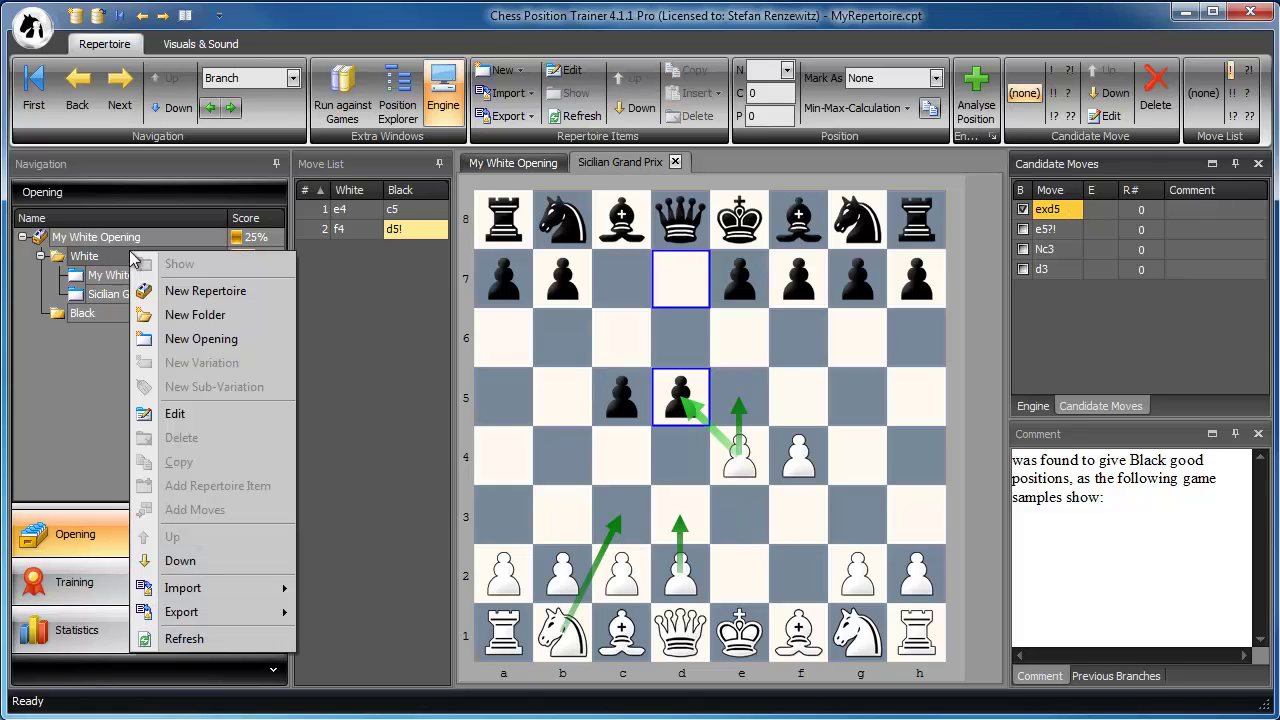
{"action": "left_click", "coordinate": [195, 341]}
{"action": "type", "text": "Modern"}
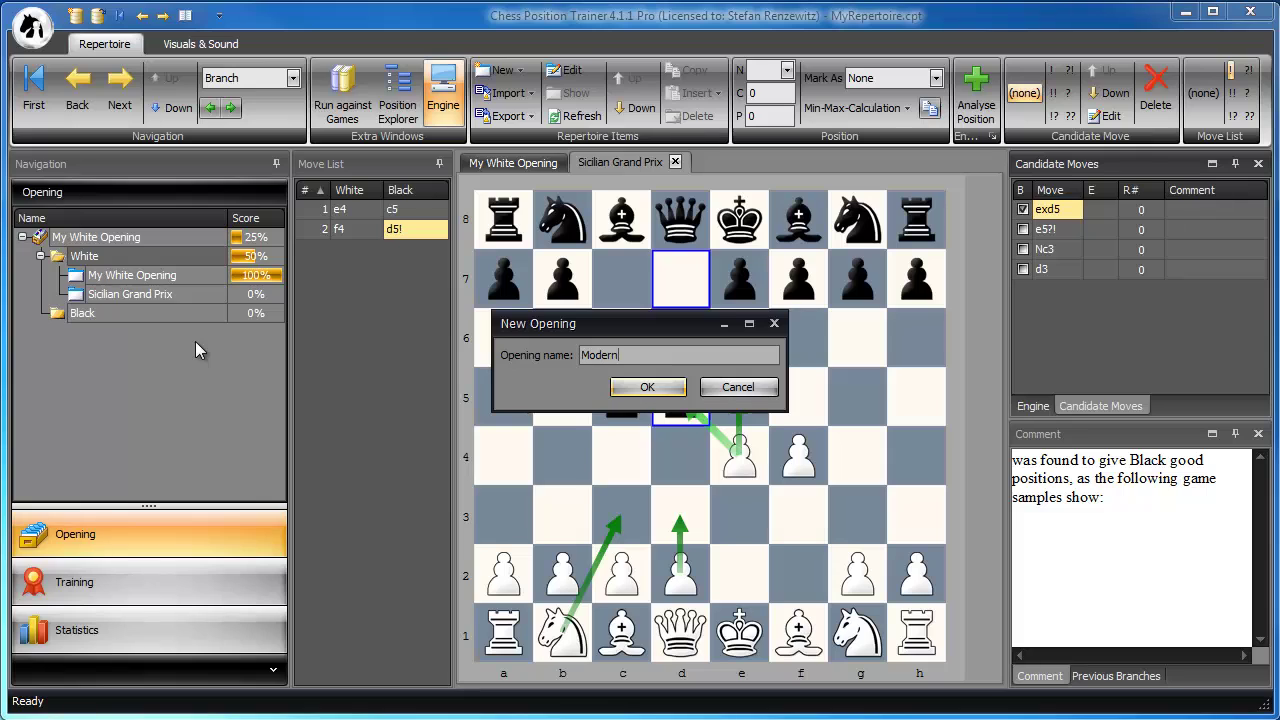
{"action": "type", "text": " Defense"}
{"action": "key", "text": "Return"}
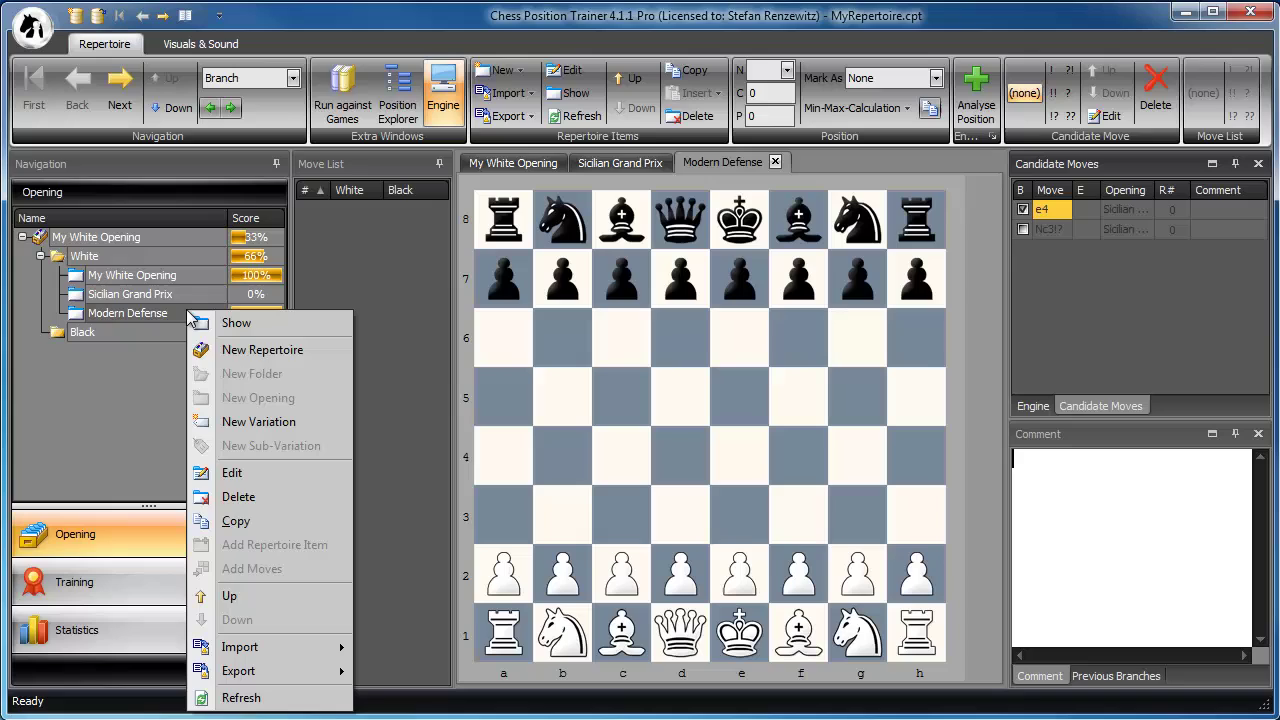
{"action": "left_click", "coordinate": [416, 487]}
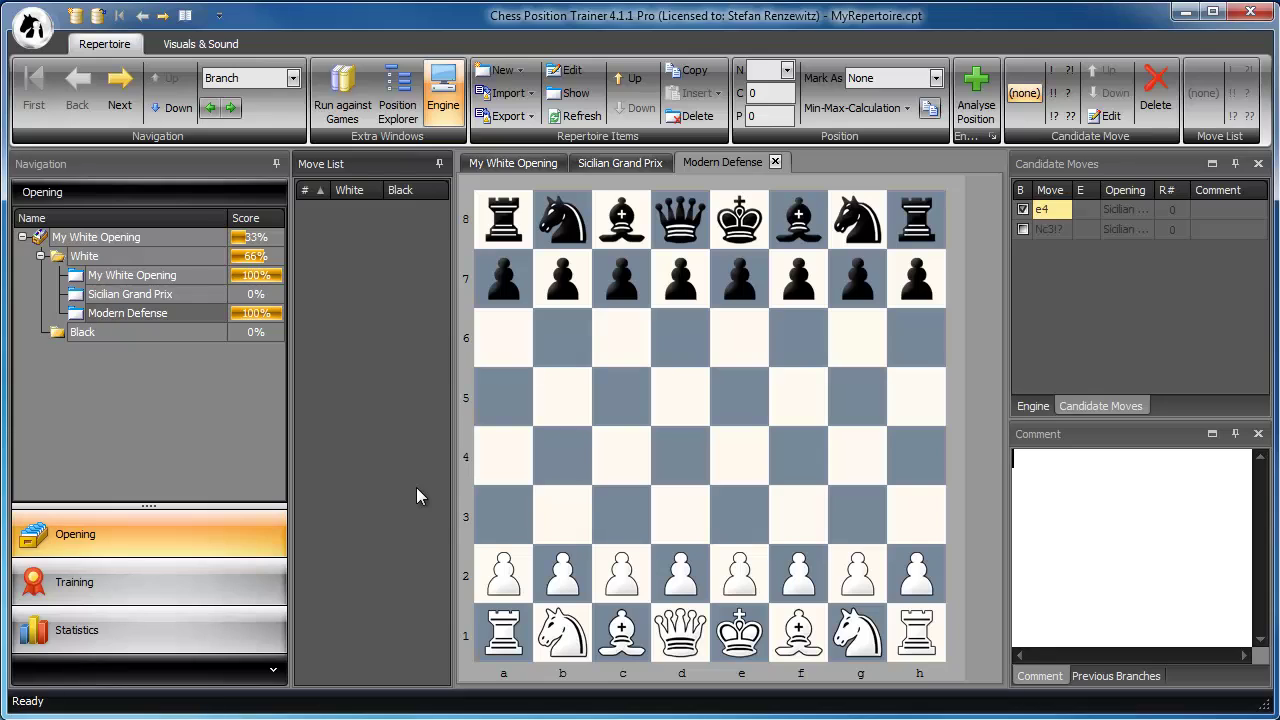
Display the Opening Knowledge statistics for the repertoire.
{"action": "left_click", "coordinate": [168, 616]}
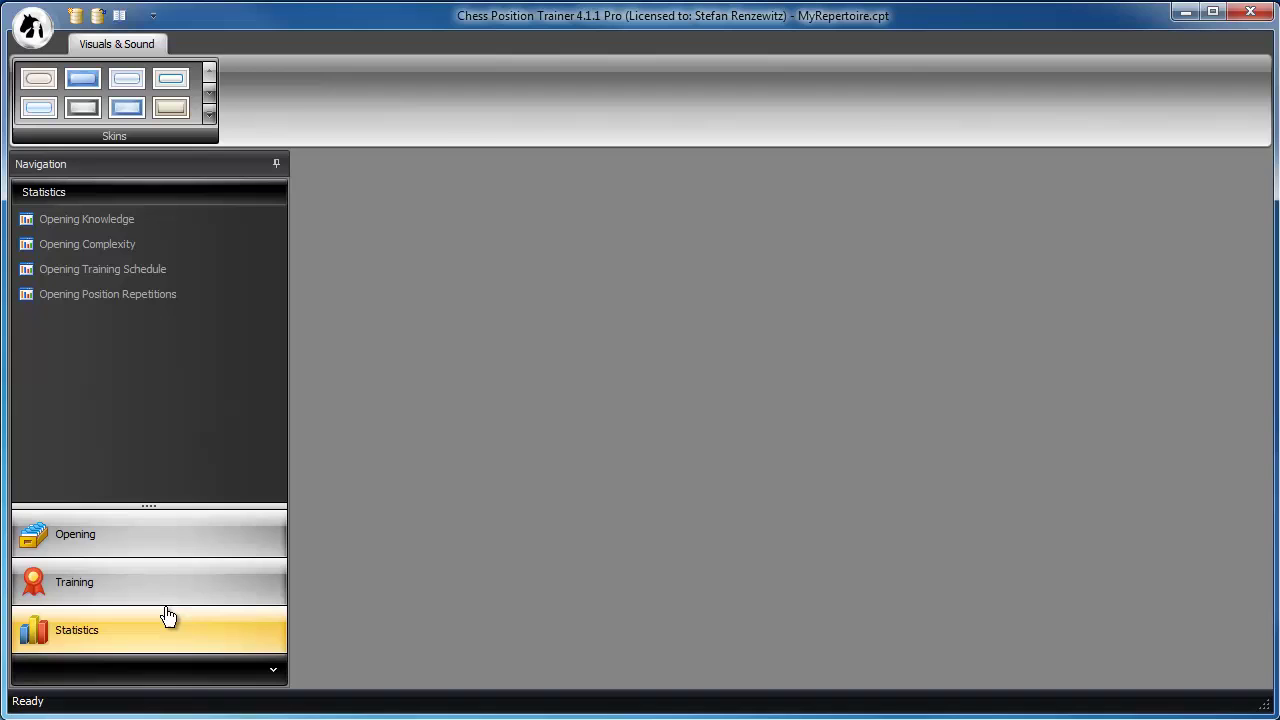
{"action": "left_click", "coordinate": [107, 222]}
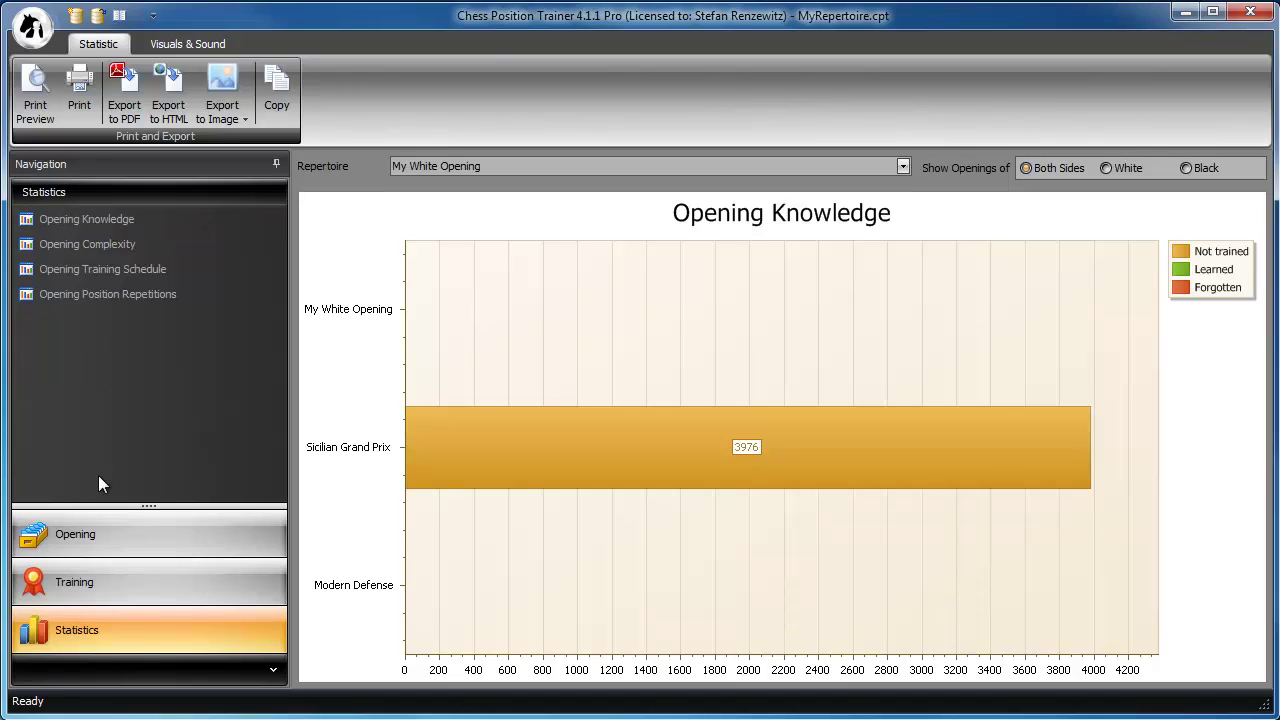
Switch to the training area and open the selection of the opening to train.
{"action": "left_click", "coordinate": [130, 600]}
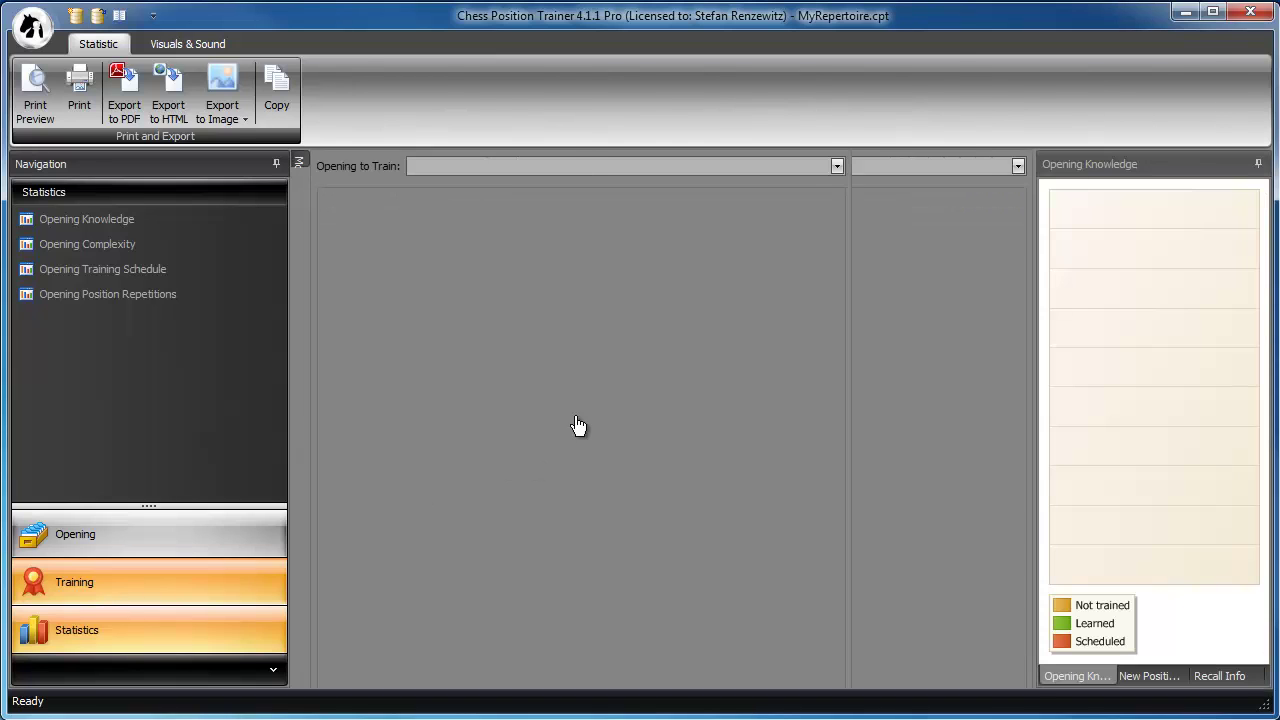
{"action": "left_click", "coordinate": [1019, 167]}
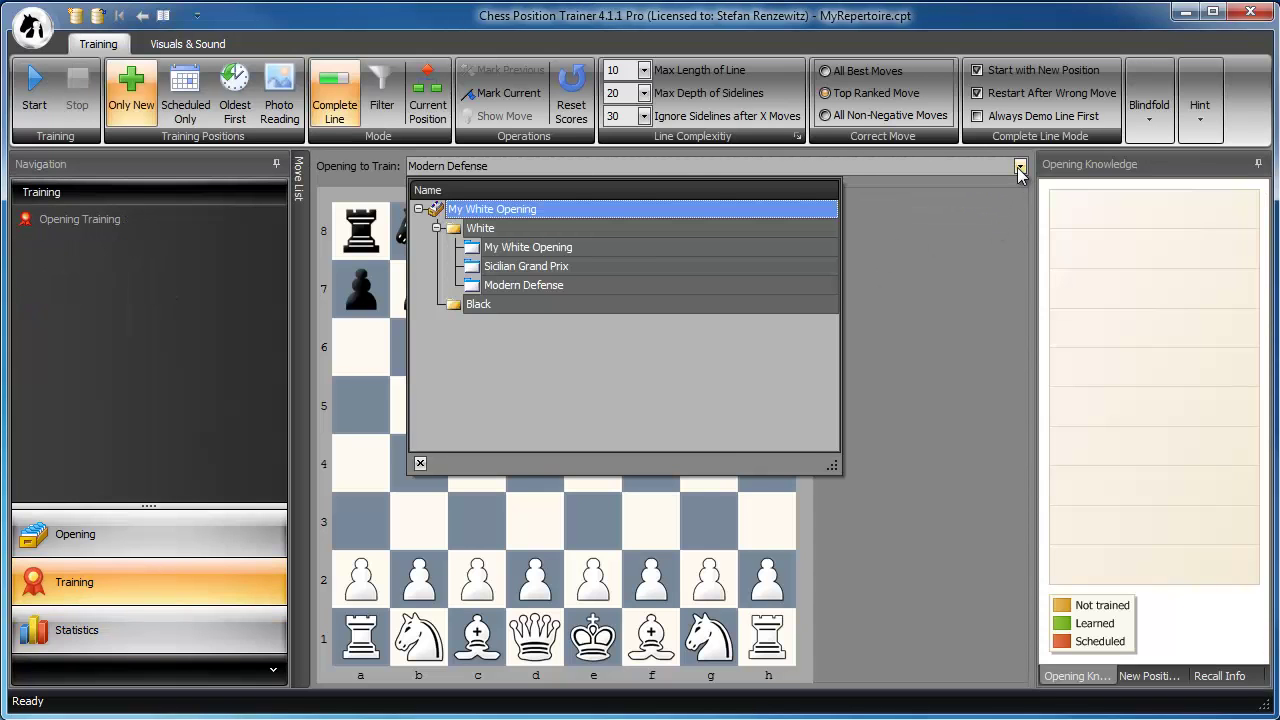